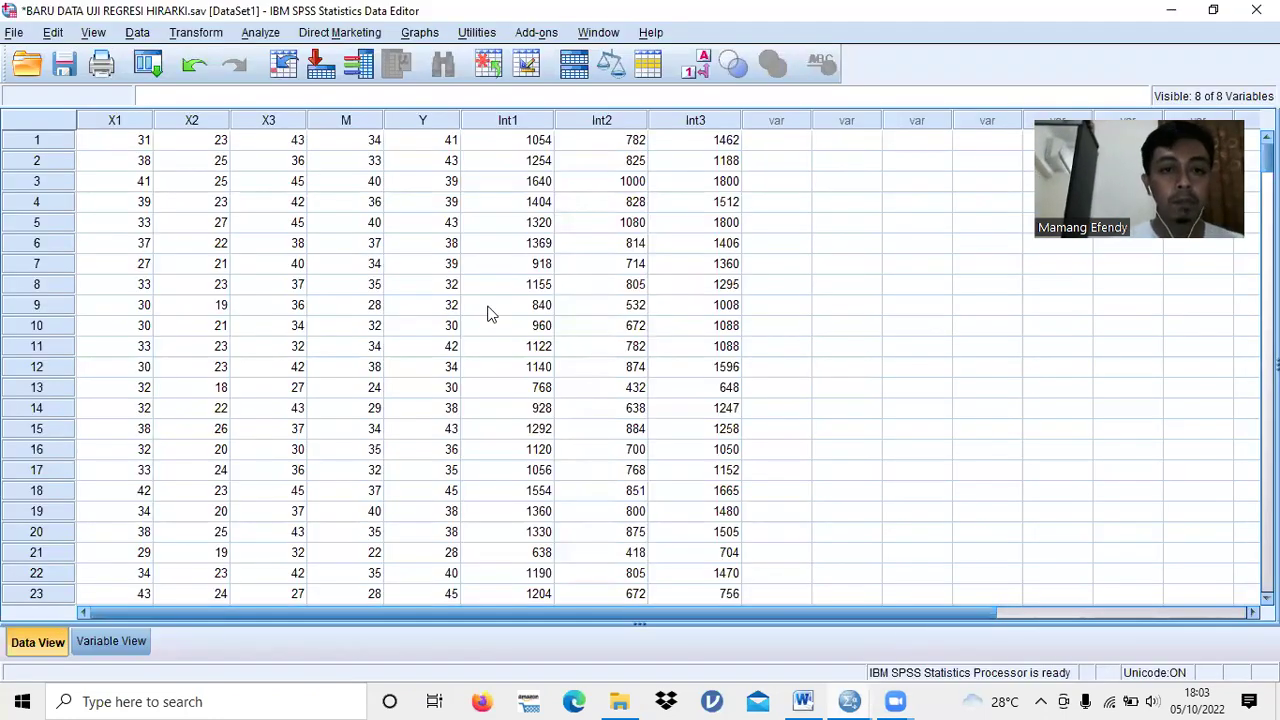
Review the names and labels of the dataset's variables and return to the case data.
{"action": "left_click", "coordinate": [101, 645]}
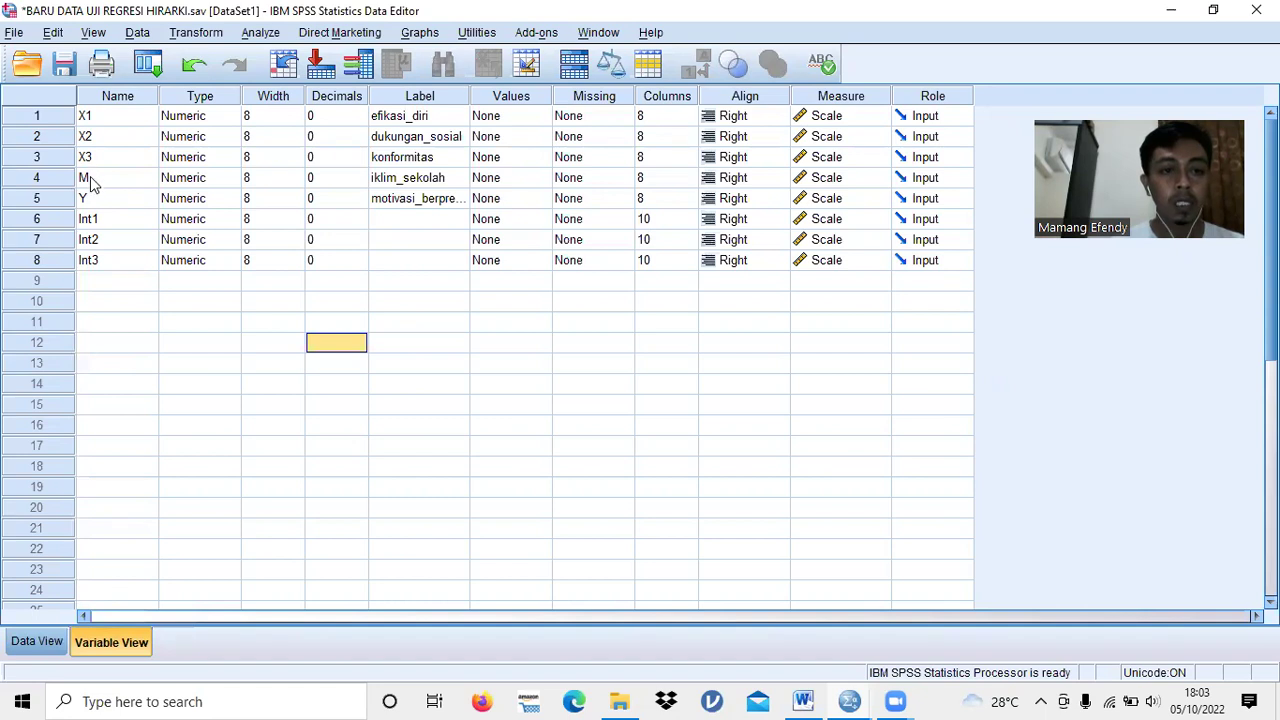
{"action": "left_click", "coordinate": [40, 642]}
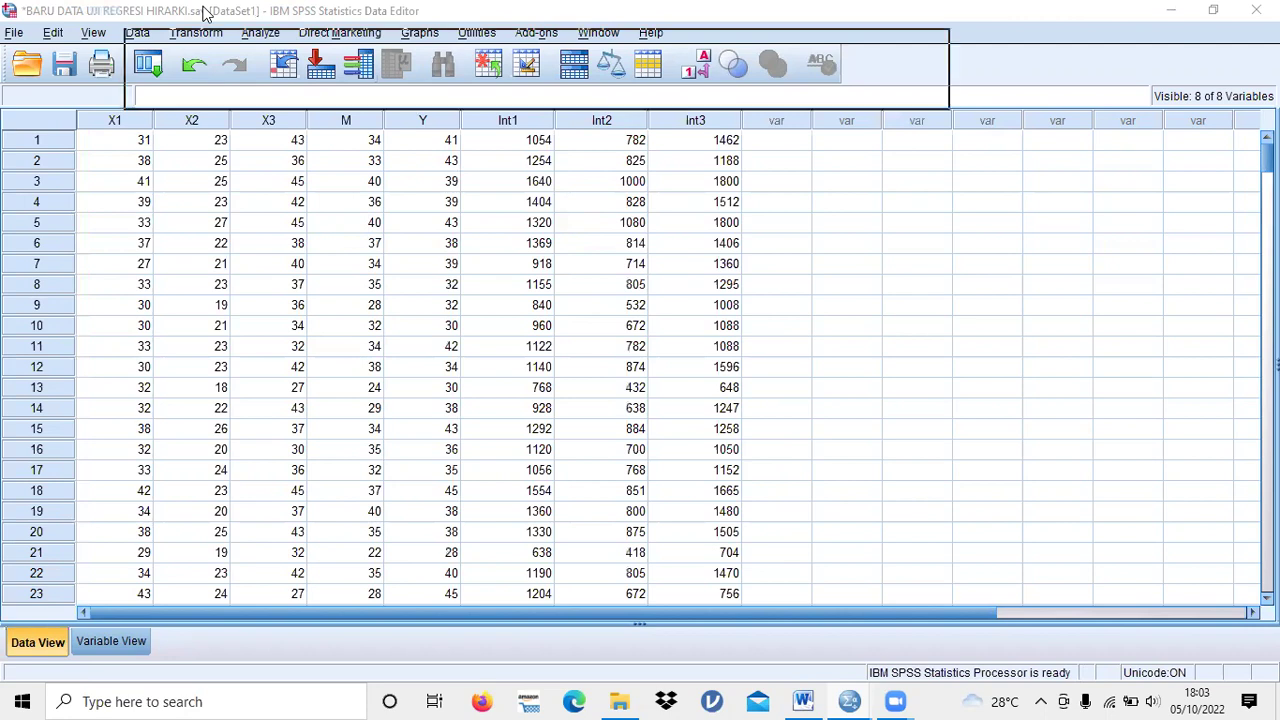
Set up a Compute Variable formula X1 * M for target variable INT 1, and close the dialog without computing it.
{"action": "left_click", "coordinate": [190, 33]}
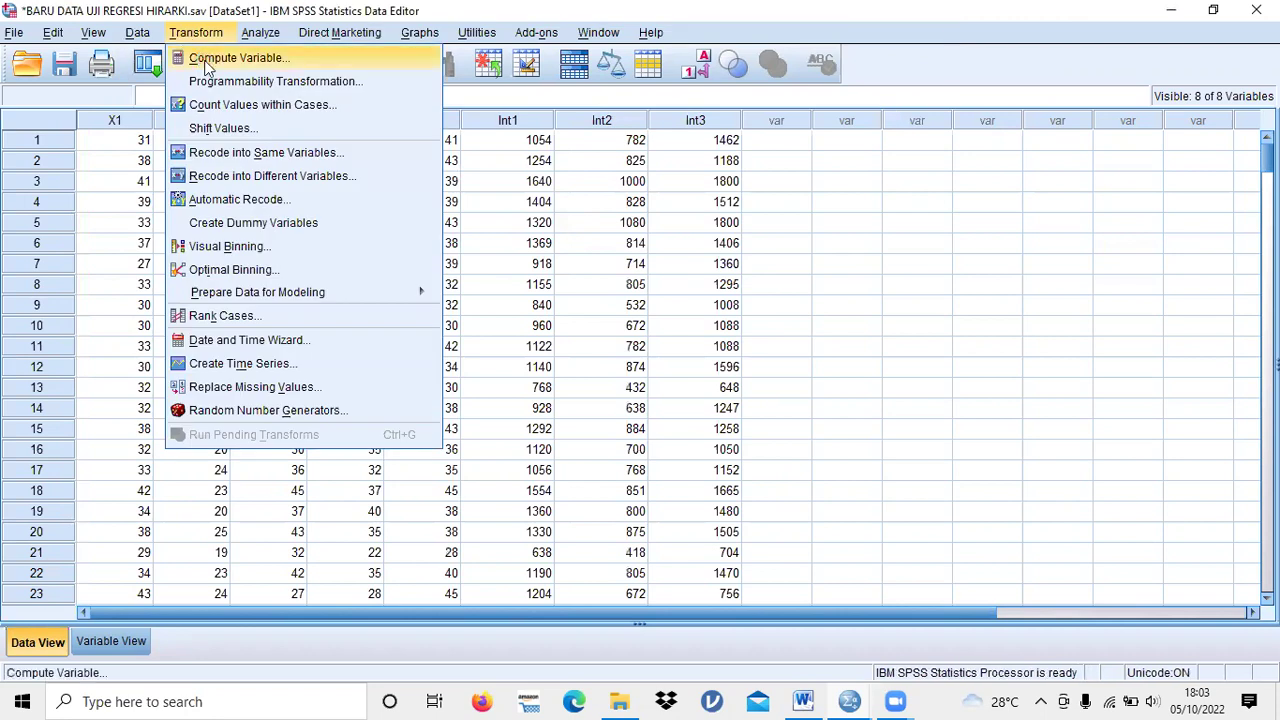
{"action": "left_click", "coordinate": [206, 62]}
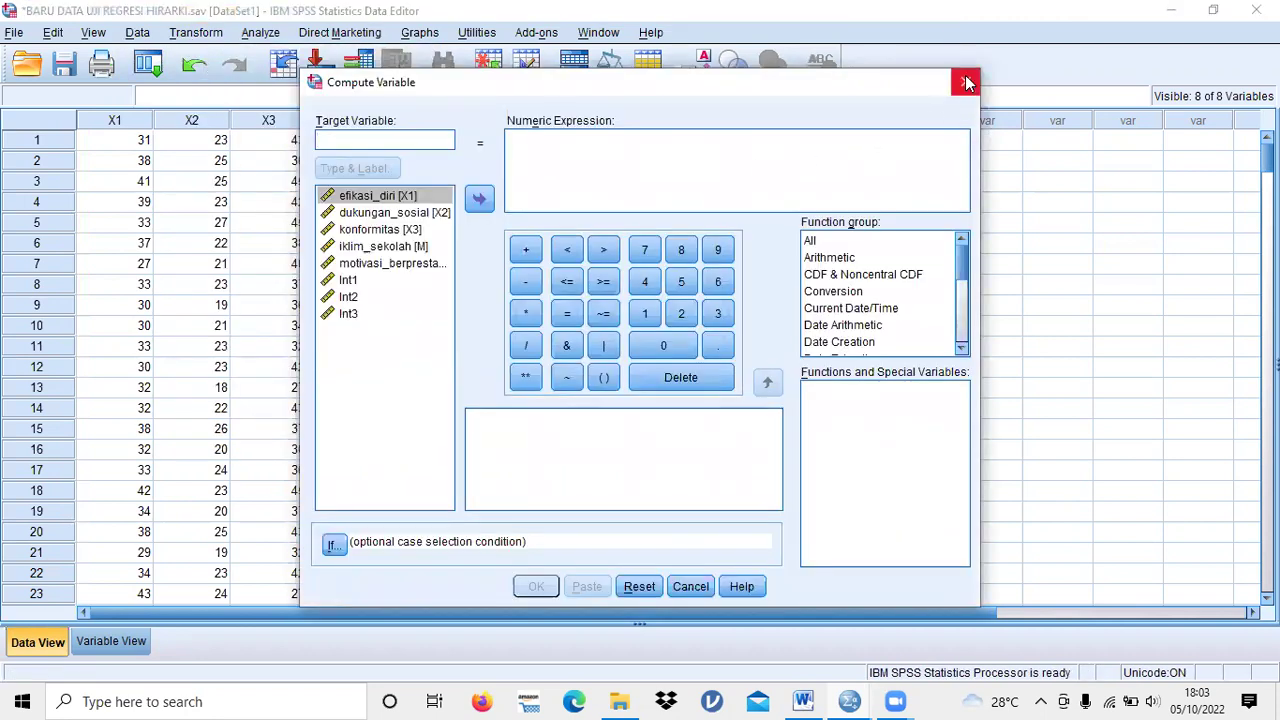
{"action": "type", "text": "INT 1"}
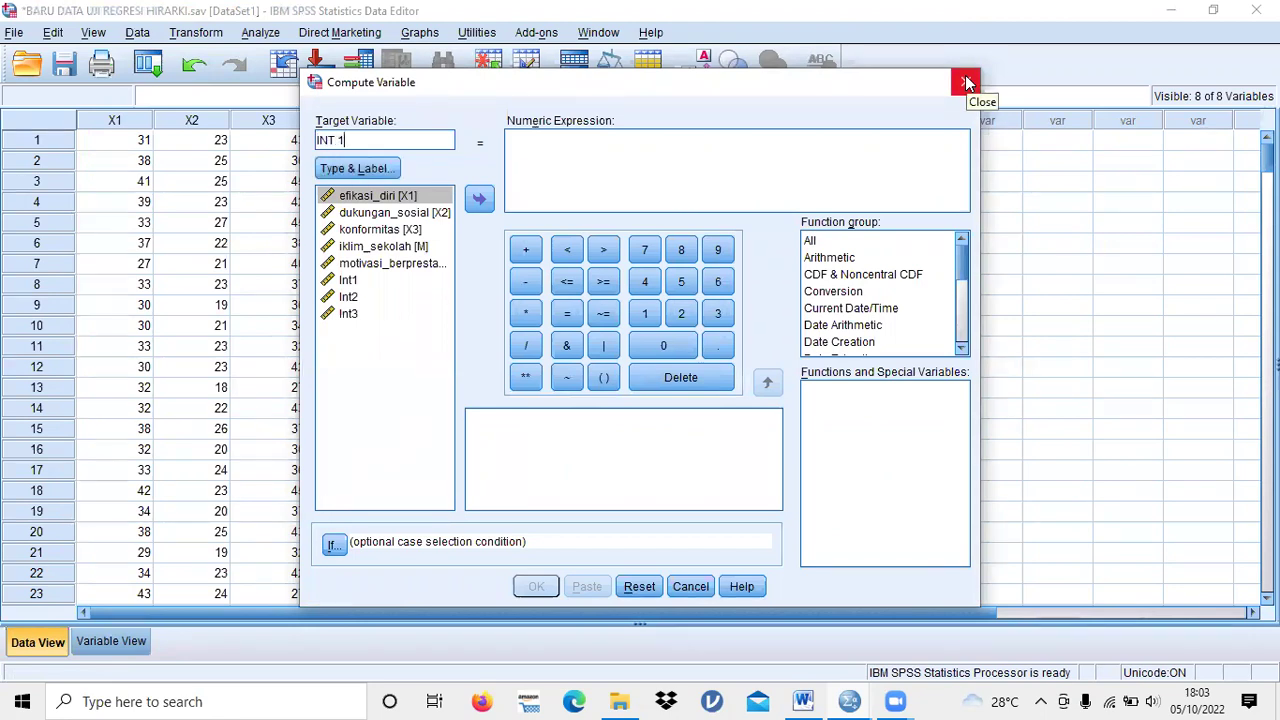
{"action": "left_click", "coordinate": [585, 150]}
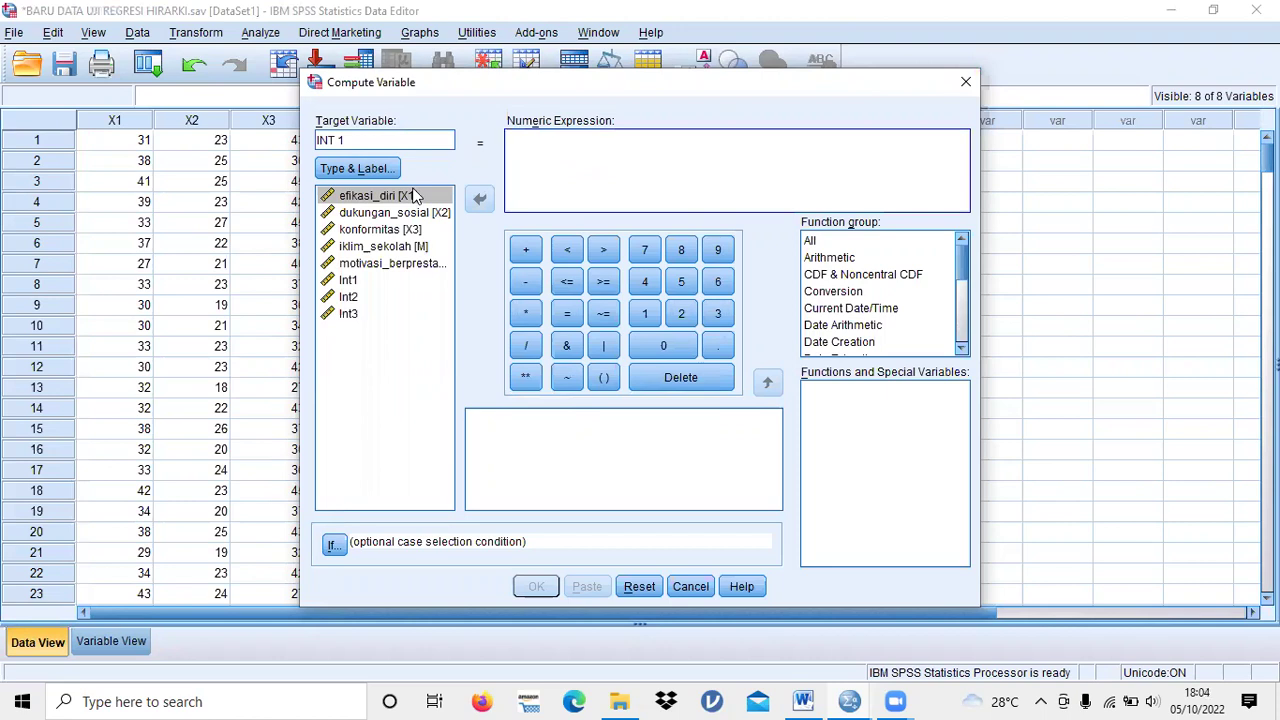
{"action": "left_click", "coordinate": [415, 195]}
{"action": "left_click", "coordinate": [480, 199]}
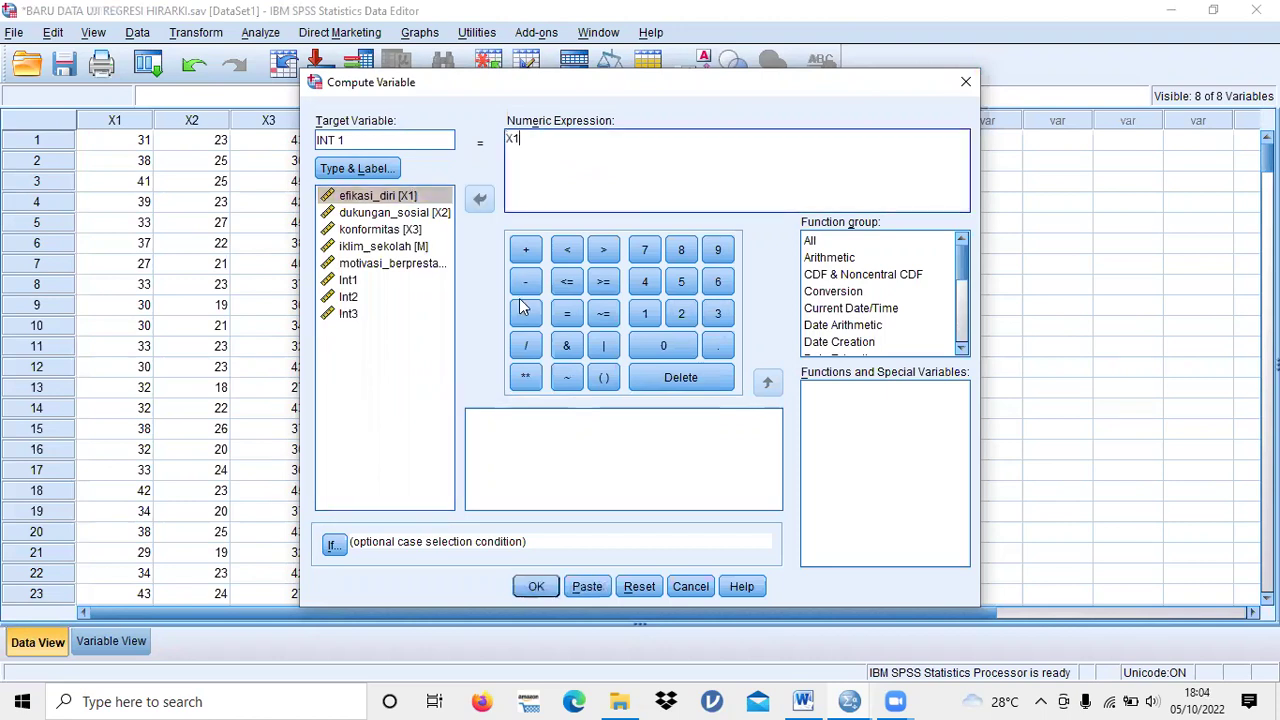
{"action": "left_click", "coordinate": [525, 313]}
{"action": "left_click", "coordinate": [383, 246]}
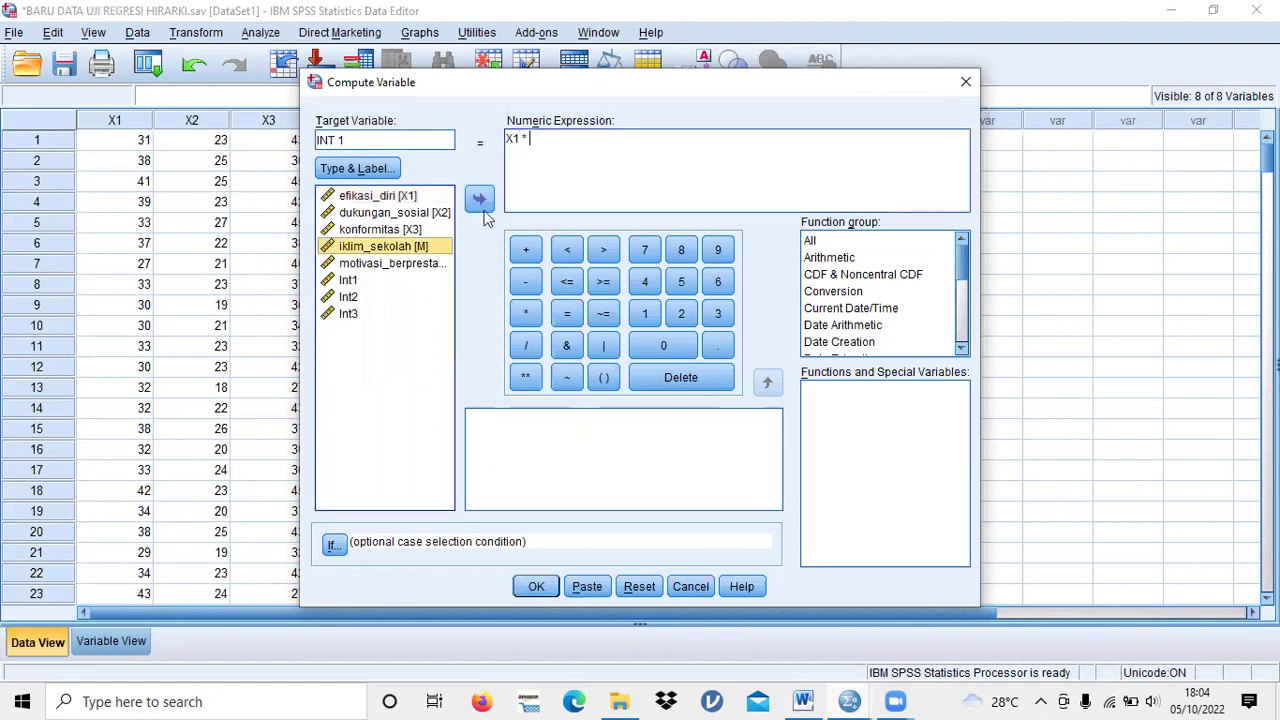
{"action": "left_click", "coordinate": [481, 198]}
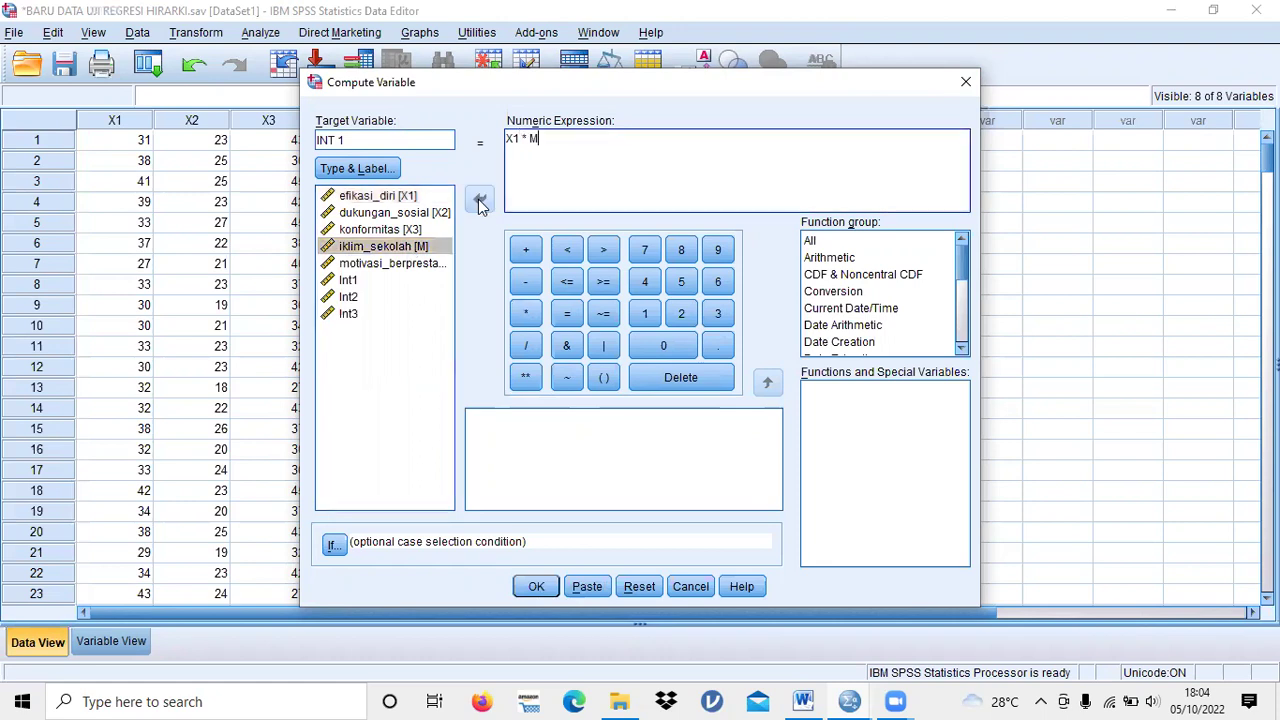
{"action": "left_click", "coordinate": [965, 86]}
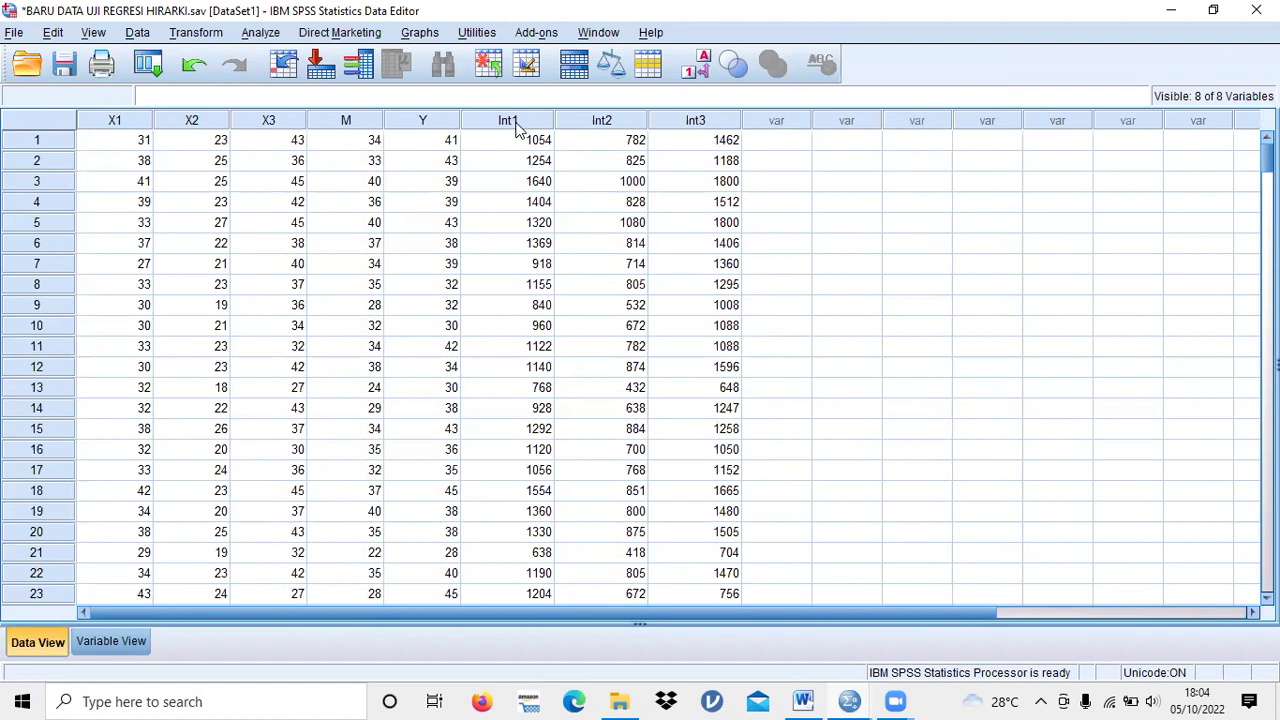
Start a Linear Regression analysis with motivasi_berprestasi [Y] as the dependent variable.
{"action": "left_click", "coordinate": [258, 33]}
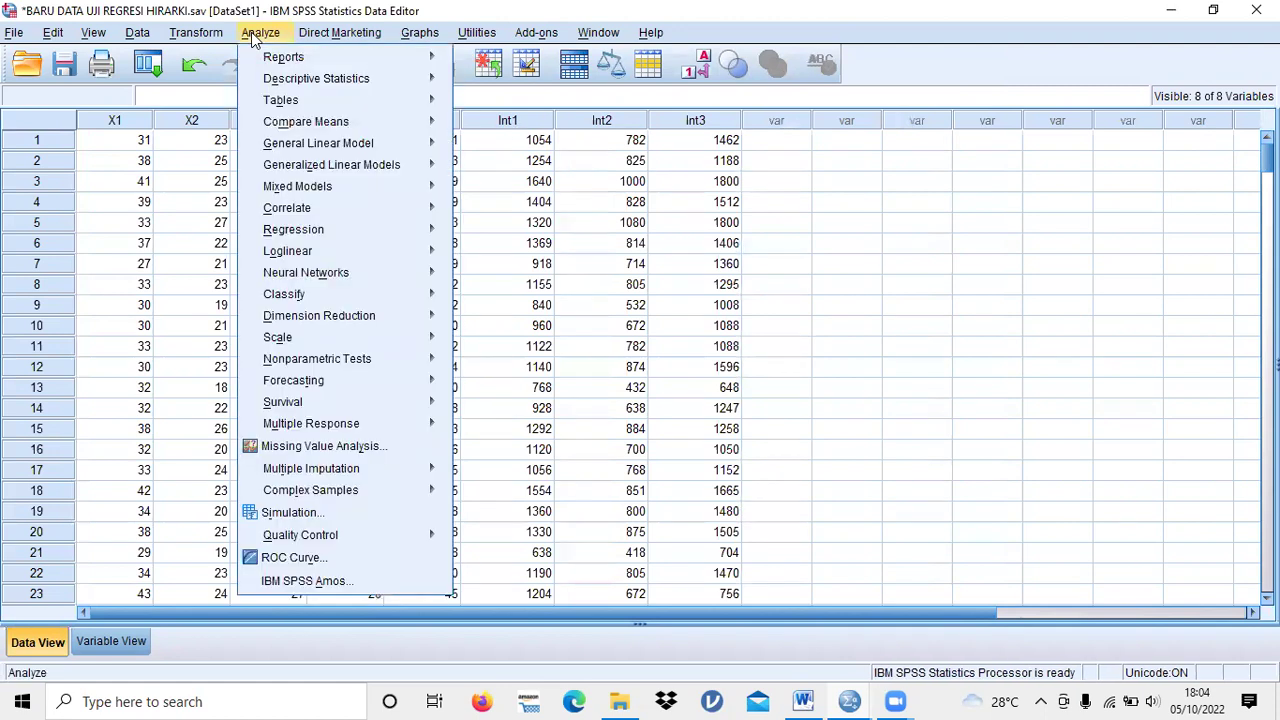
{"action": "mouse_move", "coordinate": [288, 234]}
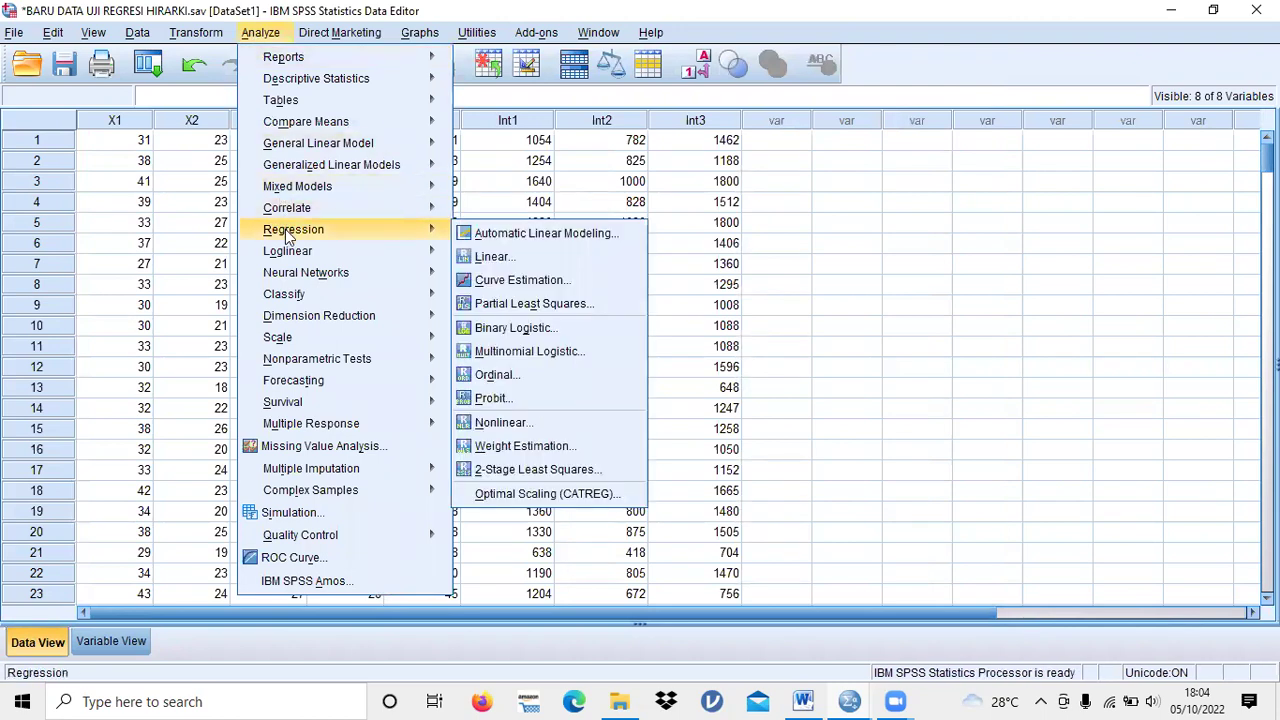
{"action": "left_click", "coordinate": [490, 262]}
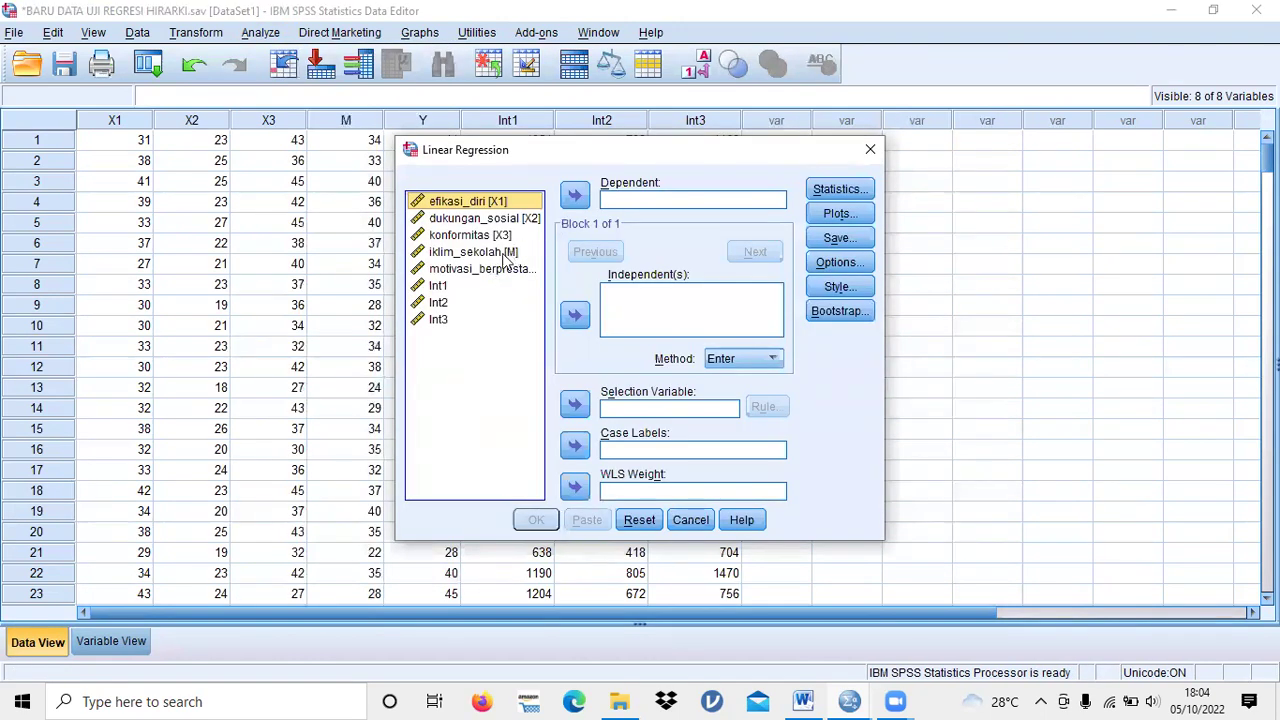
{"action": "left_click", "coordinate": [493, 270]}
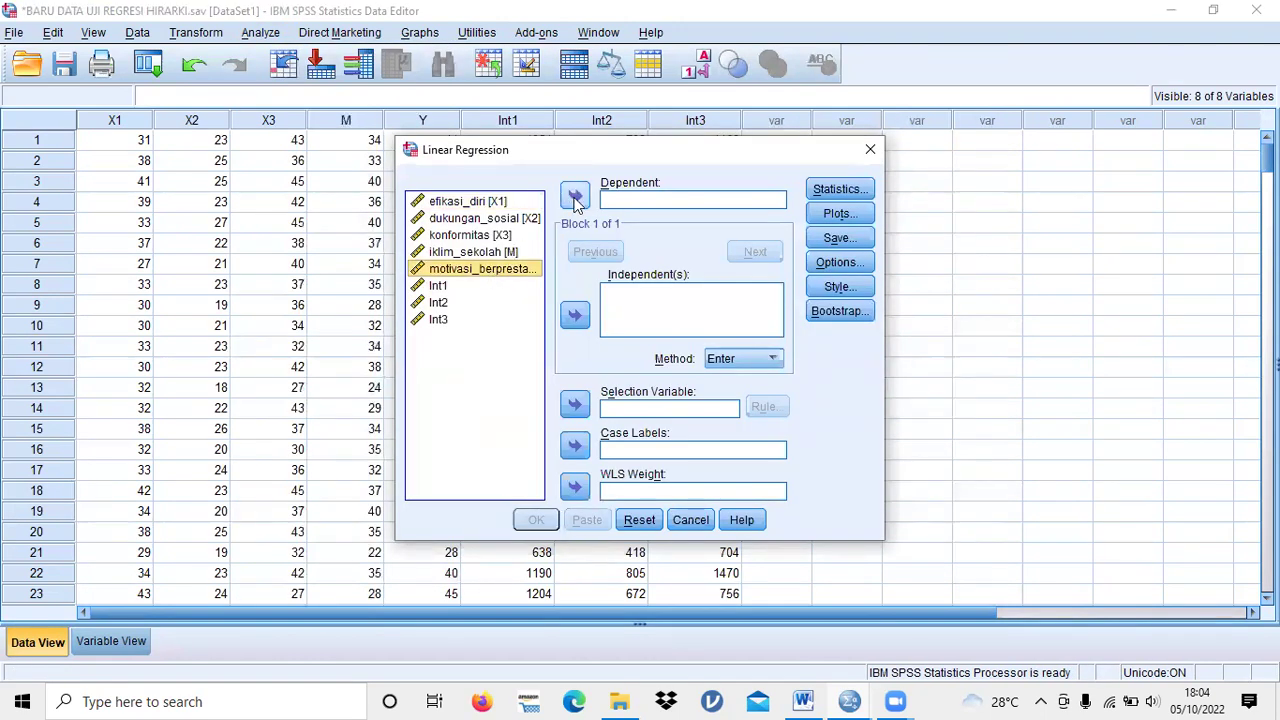
{"action": "left_click", "coordinate": [576, 199]}
Enter efikasi_diri [X1], dukungan_sosial [X2] and konformitas [X3] as the independent variables of block 1.
{"action": "left_click", "coordinate": [490, 203]}
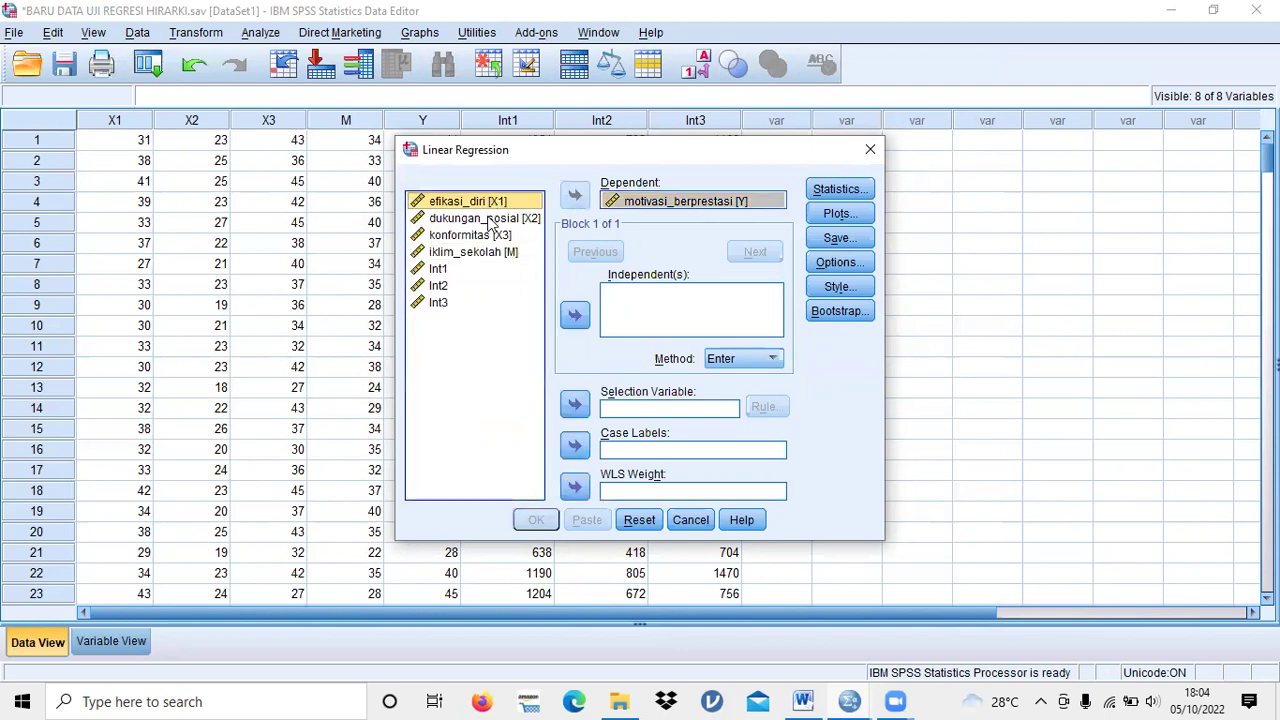
{"action": "left_click", "coordinate": [490, 220], "text": "ctrl"}
{"action": "left_click", "coordinate": [492, 237], "text": "ctrl"}
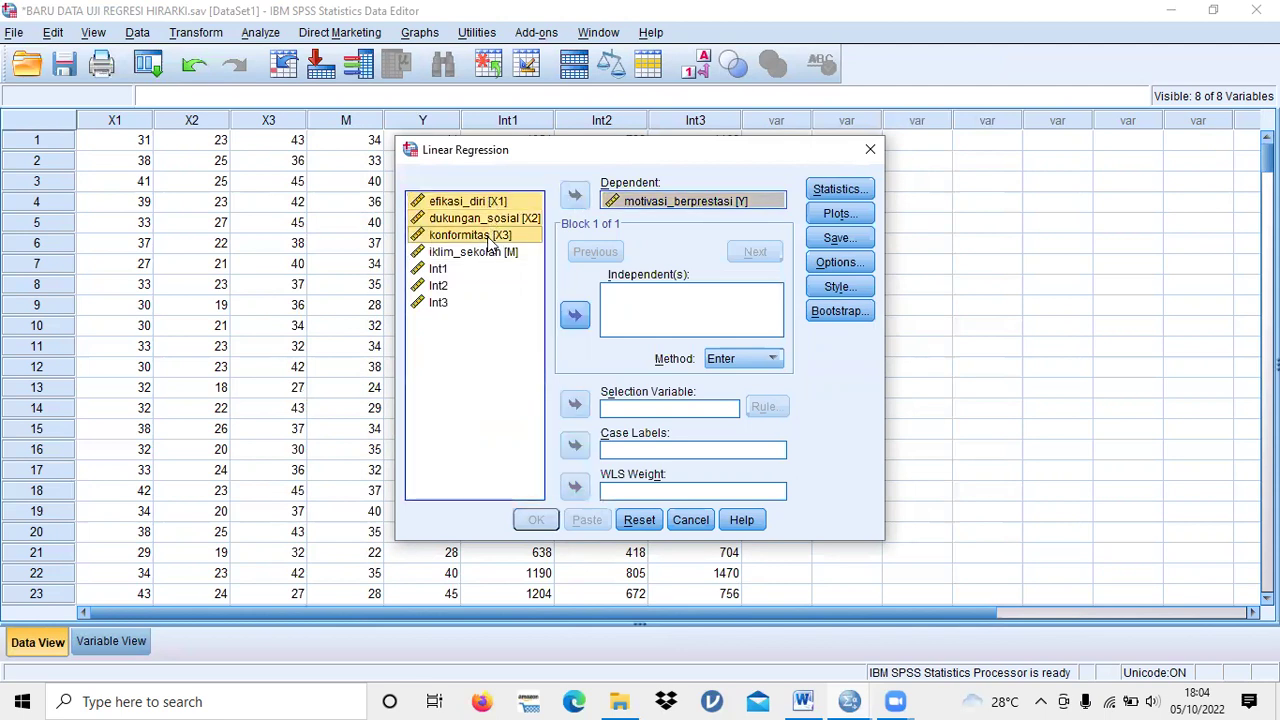
{"action": "left_click", "coordinate": [573, 315]}
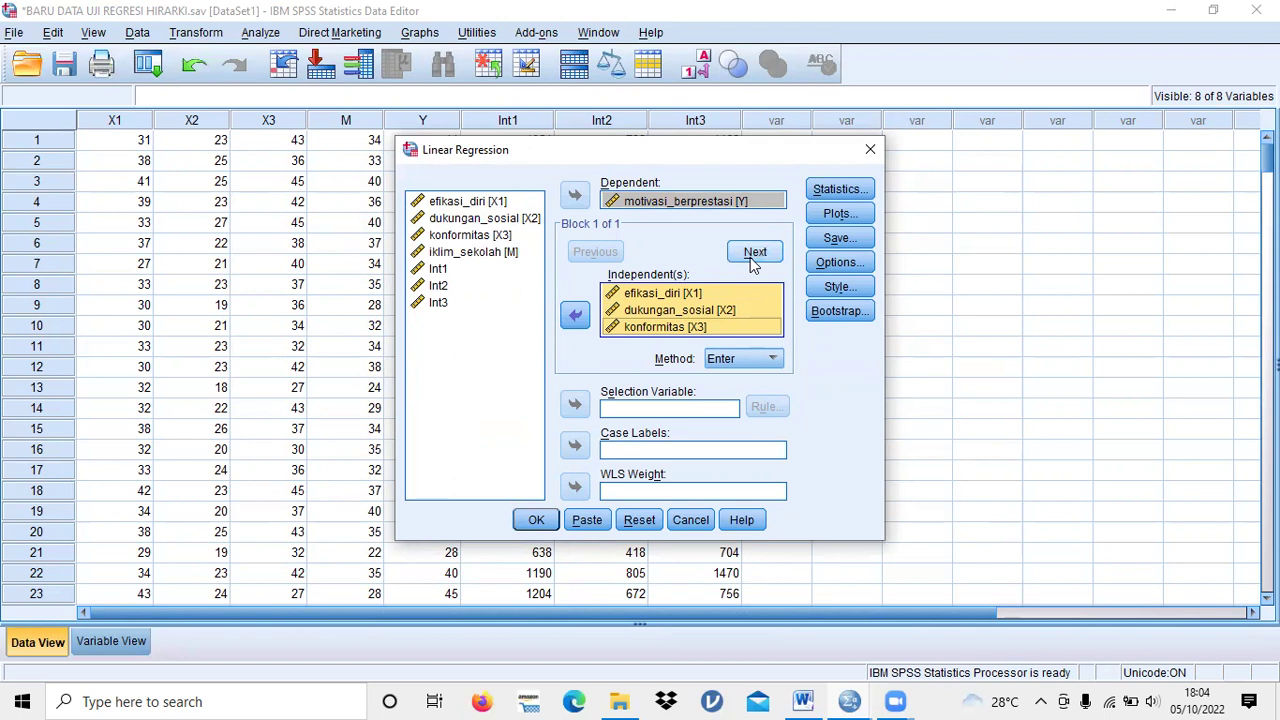
Add a second predictor block containing the moderator iklim_sekolah [M].
{"action": "left_click", "coordinate": [440, 269]}
{"action": "left_click", "coordinate": [748, 257]}
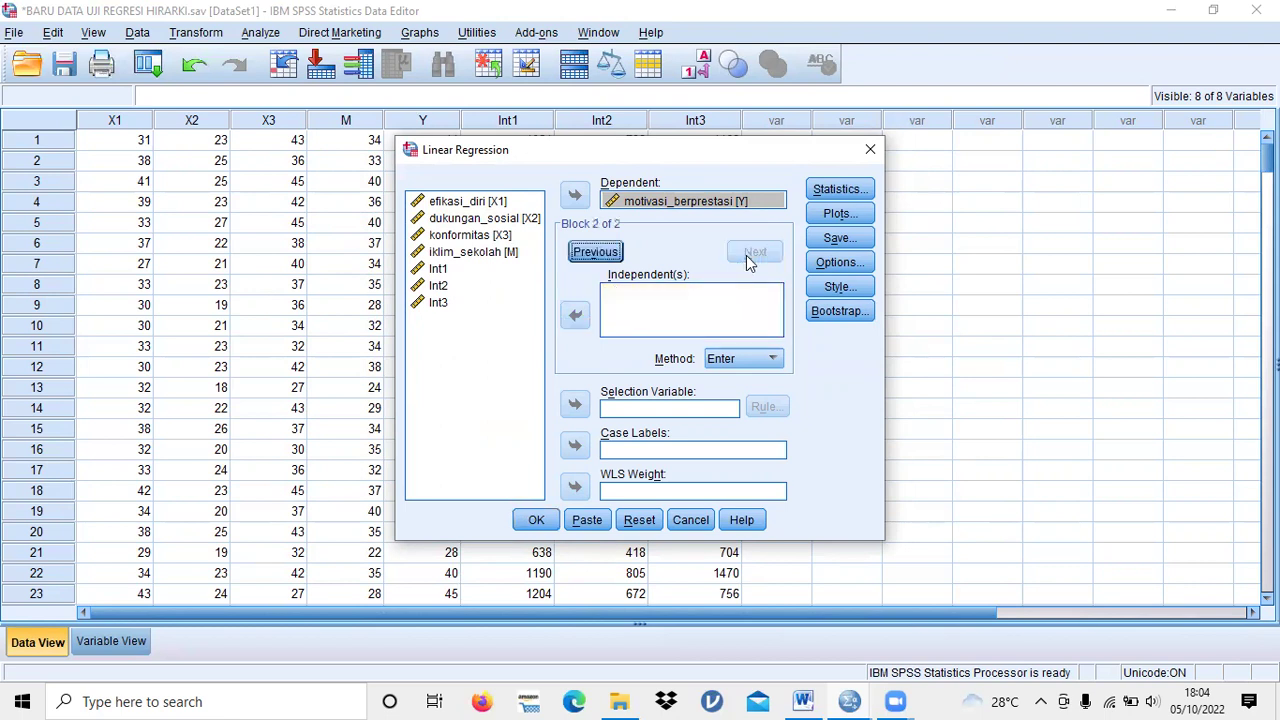
{"action": "left_click", "coordinate": [480, 236]}
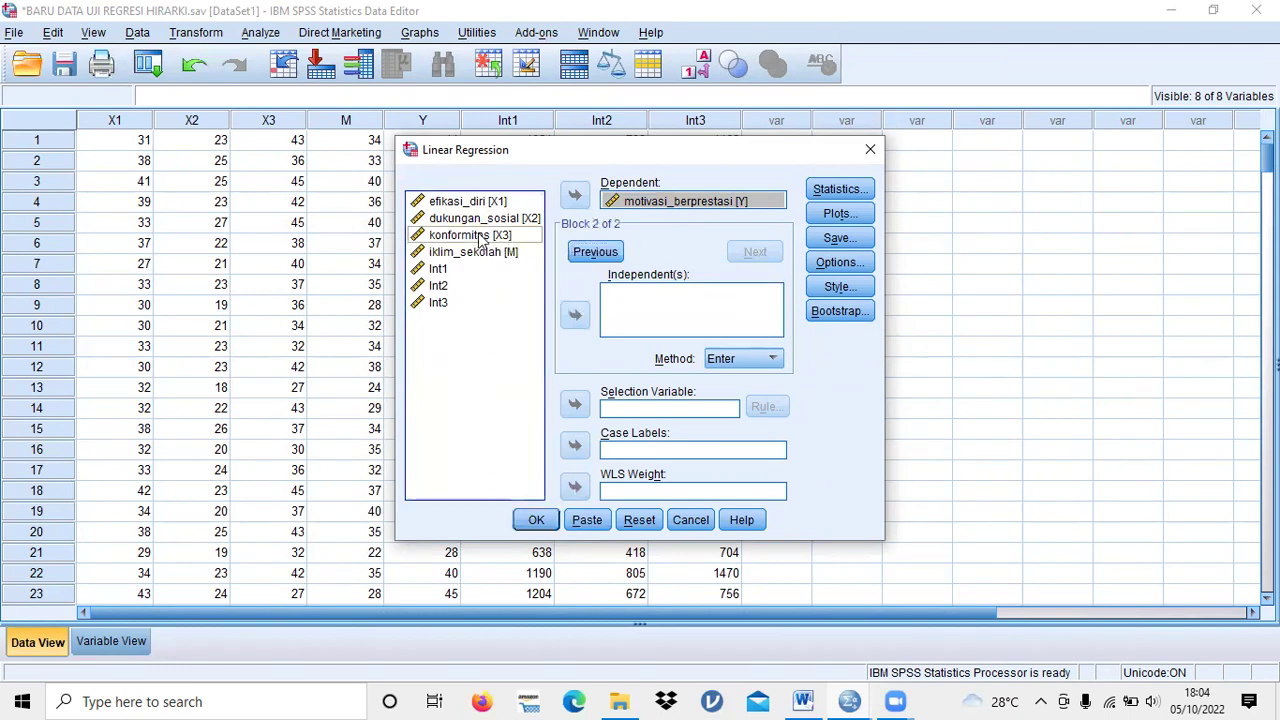
{"action": "left_click", "coordinate": [478, 253]}
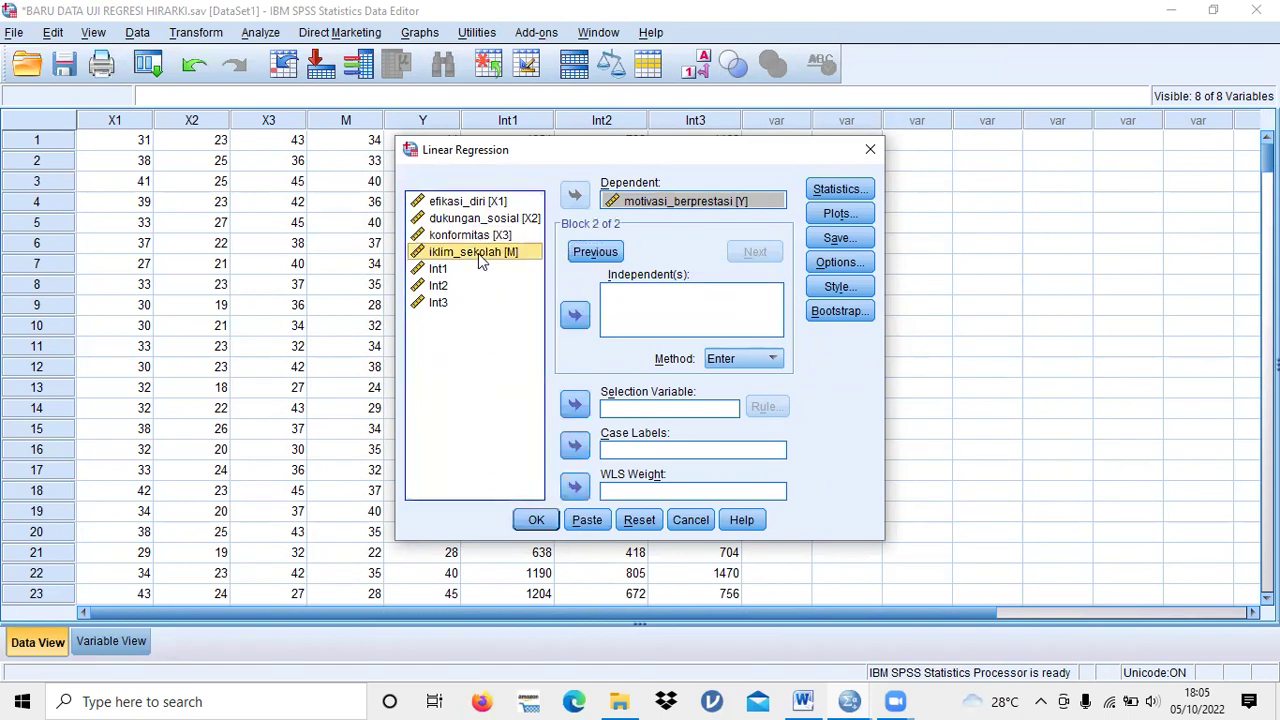
{"action": "left_click", "coordinate": [575, 317]}
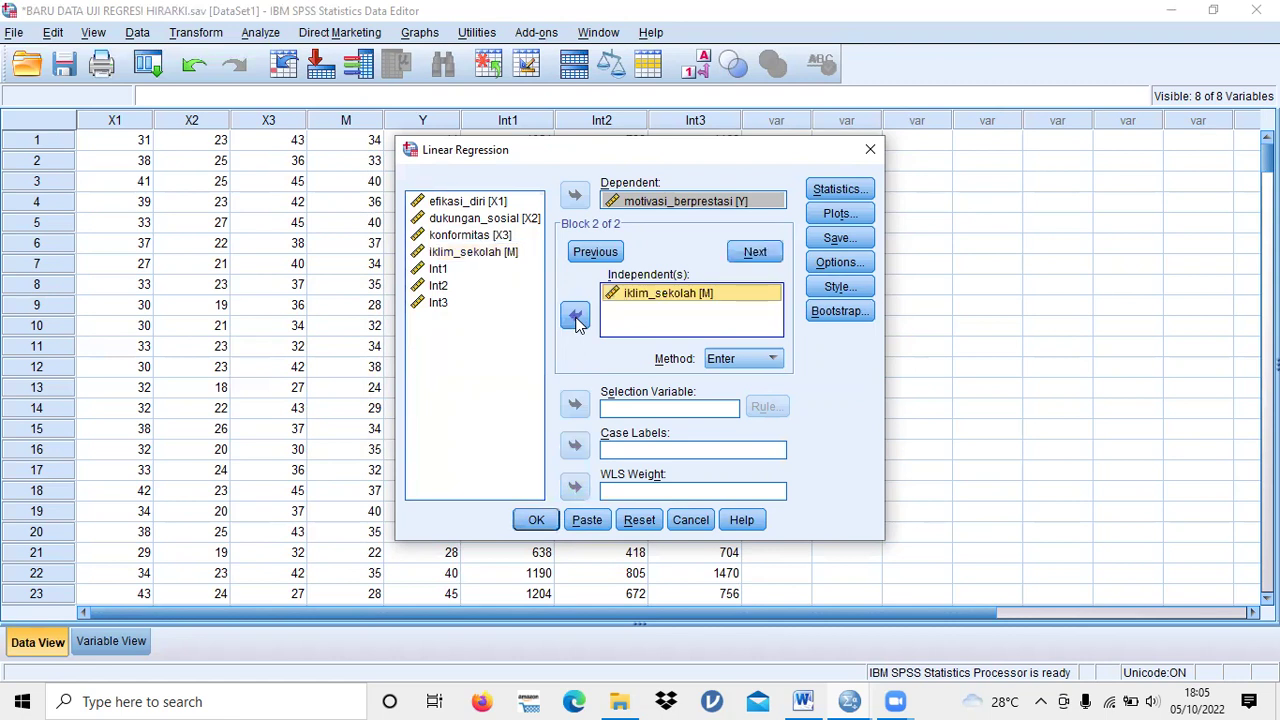
Add a third predictor block containing the interaction variables Int1, Int2 and Int3.
{"action": "left_click", "coordinate": [755, 252]}
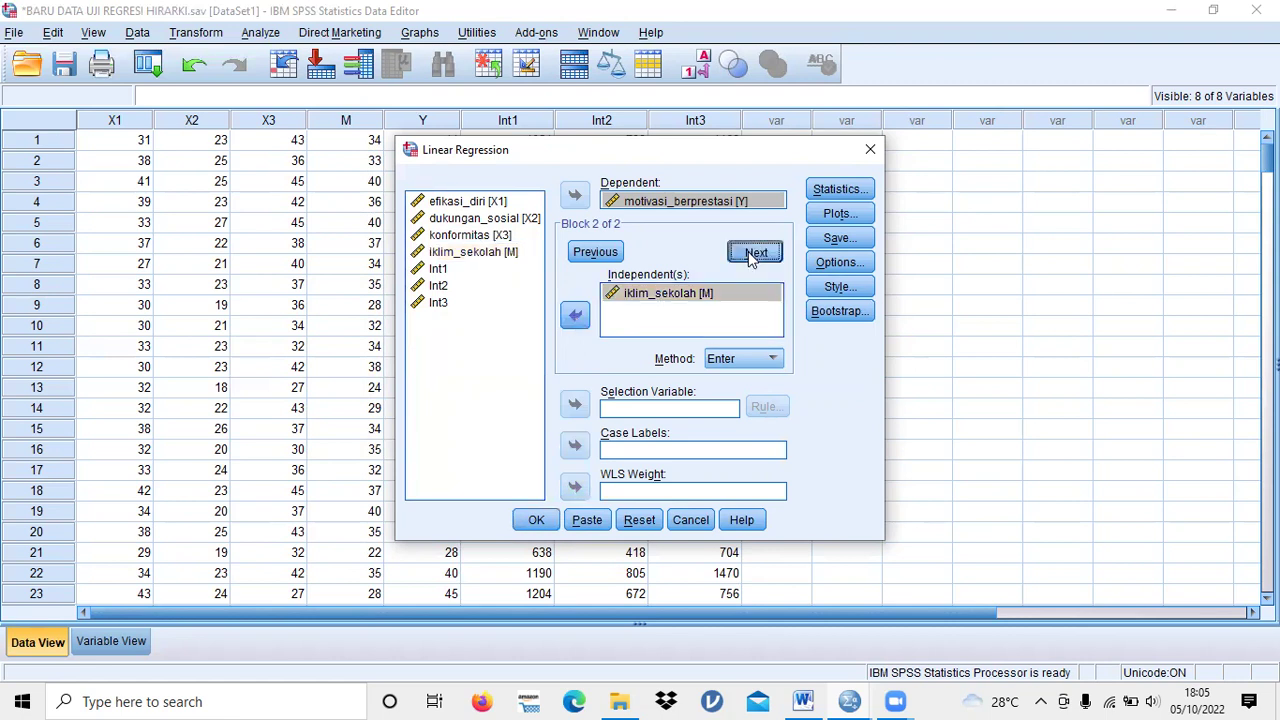
{"action": "left_click", "coordinate": [440, 270]}
{"action": "left_click", "coordinate": [440, 304], "text": "shift"}
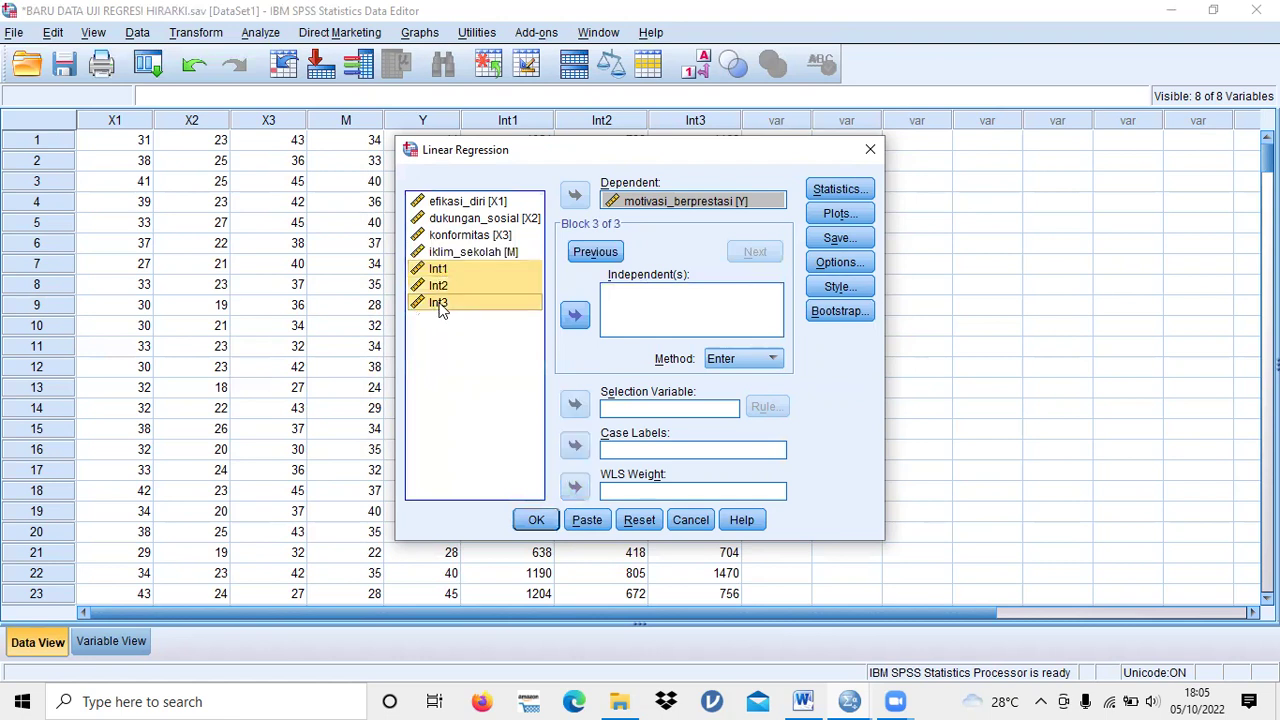
{"action": "left_click", "coordinate": [575, 317]}
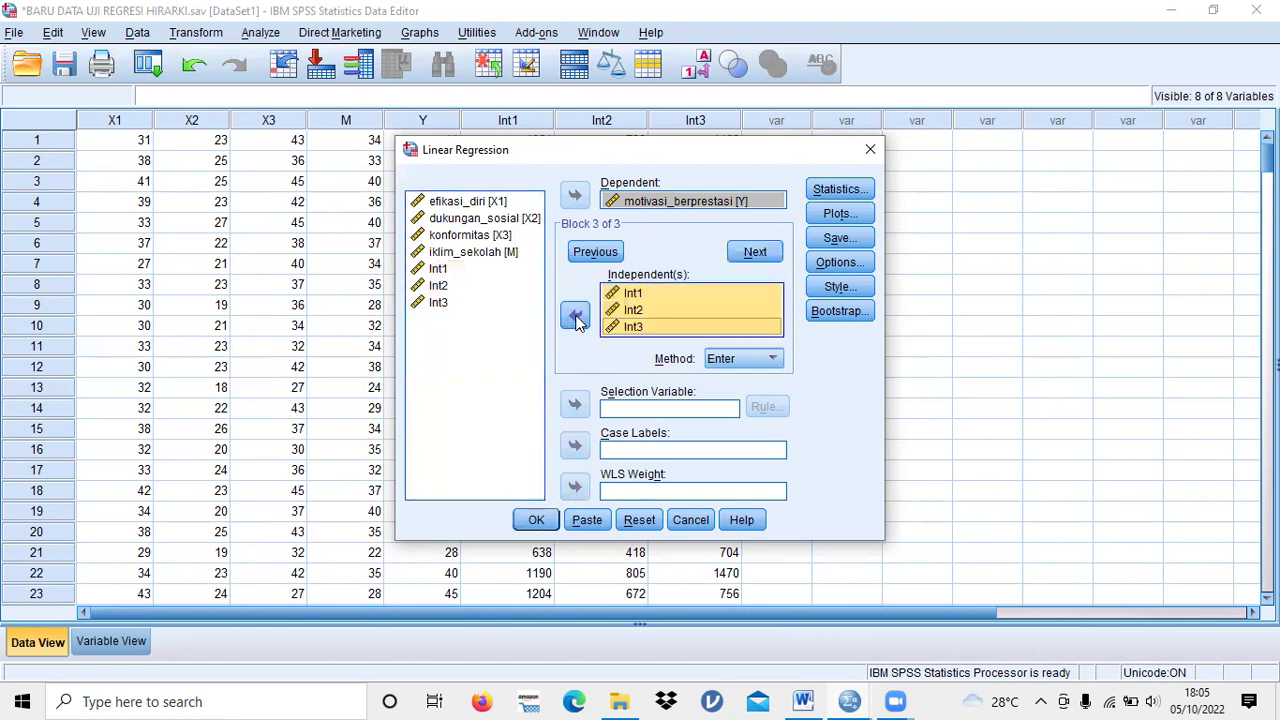
Include the R squared change statistic in the output and run the regression.
{"action": "left_click", "coordinate": [846, 190]}
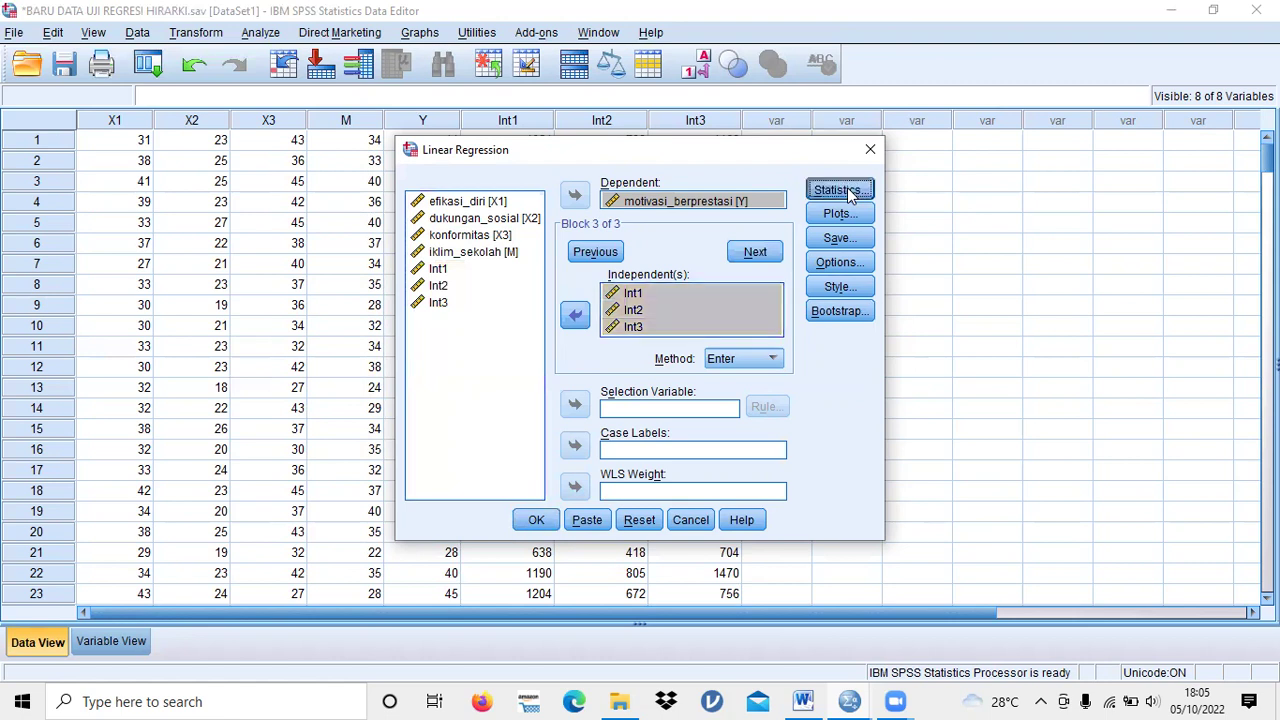
{"action": "left_click", "coordinate": [654, 256]}
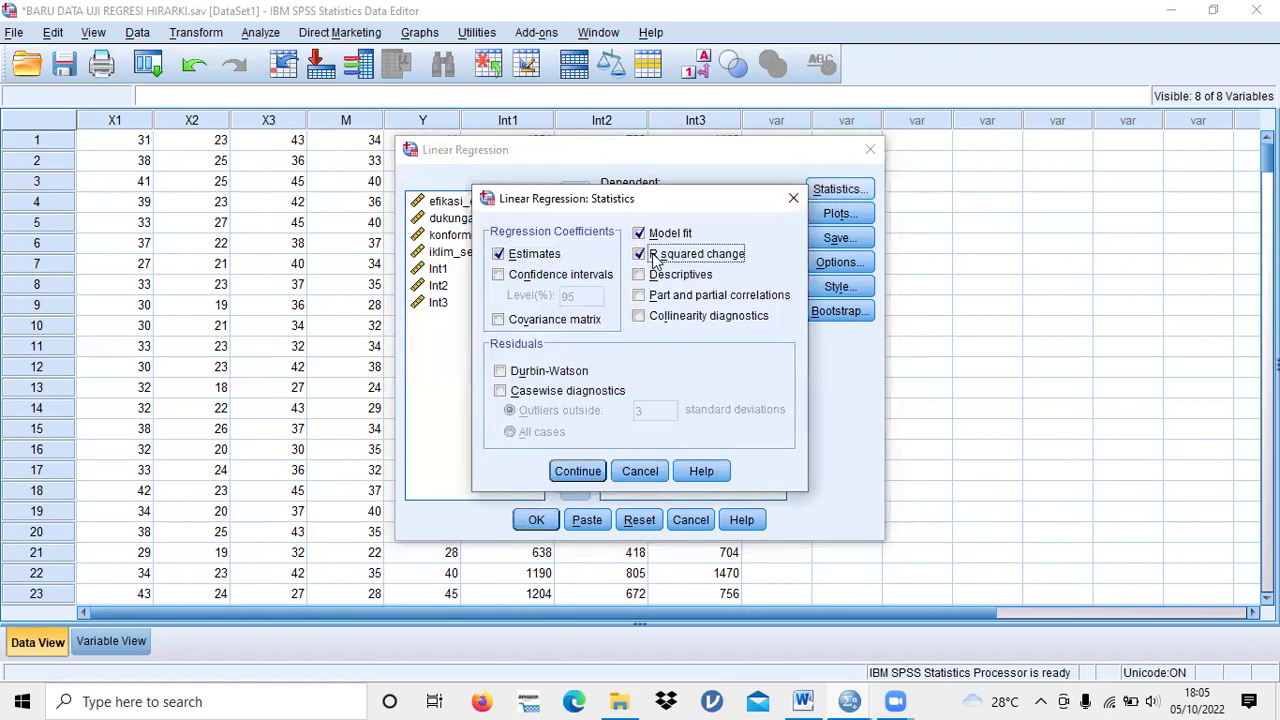
{"action": "left_click", "coordinate": [583, 472]}
{"action": "left_click", "coordinate": [536, 520]}
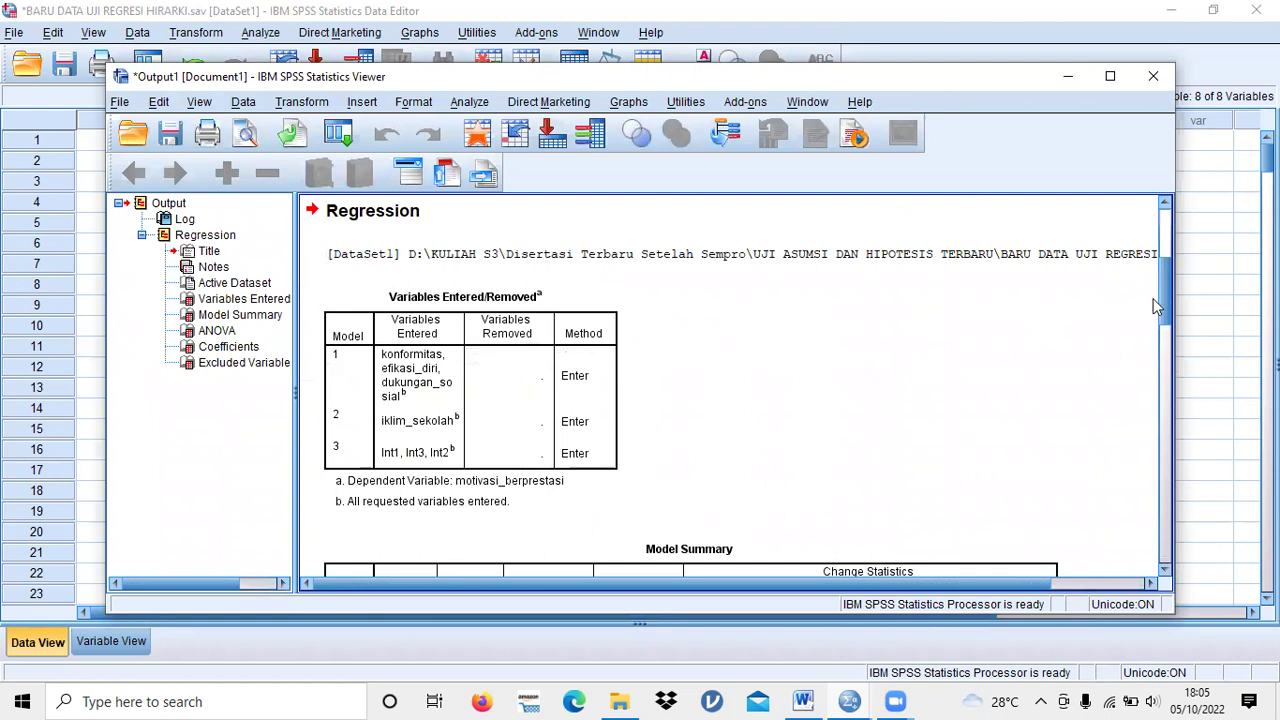
Examine the R Square and R Square Change values of the three models in the Model Summary table.
{"action": "left_click_drag", "start_coordinate": [1165, 300], "coordinate": [1169, 344]}
{"action": "left_click", "coordinate": [640, 460]}
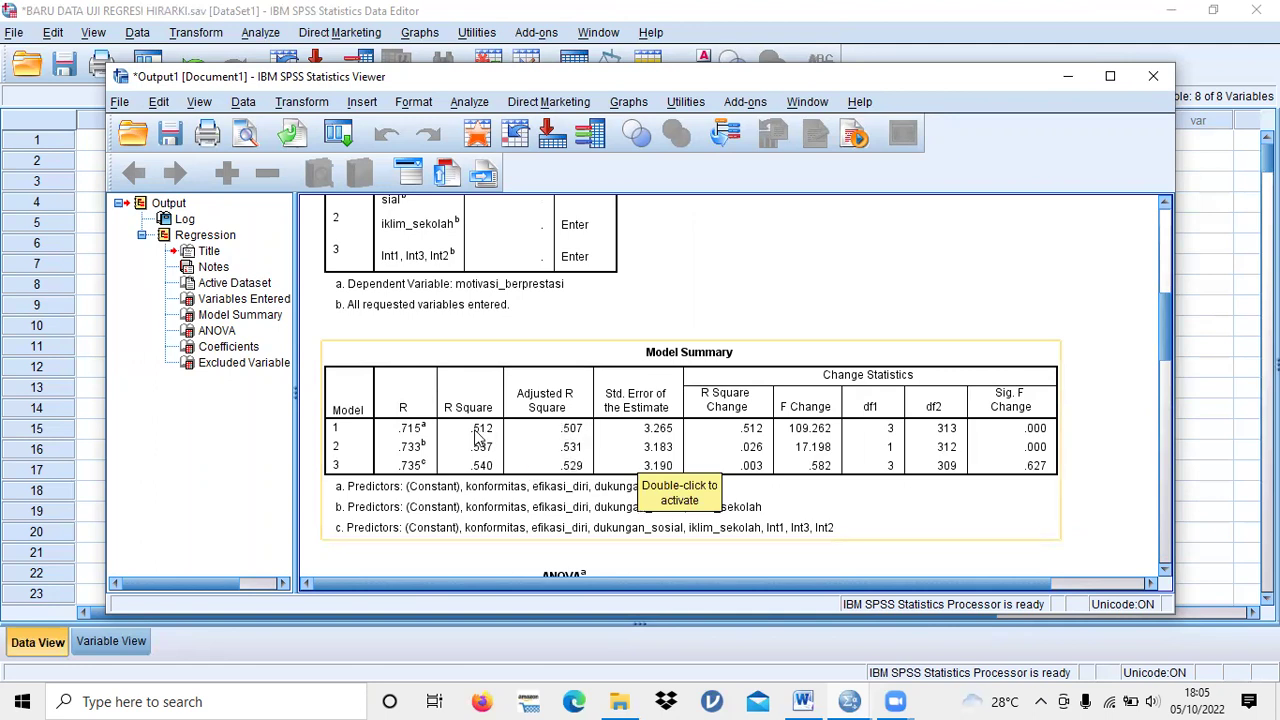
{"action": "left_click", "coordinate": [476, 497]}
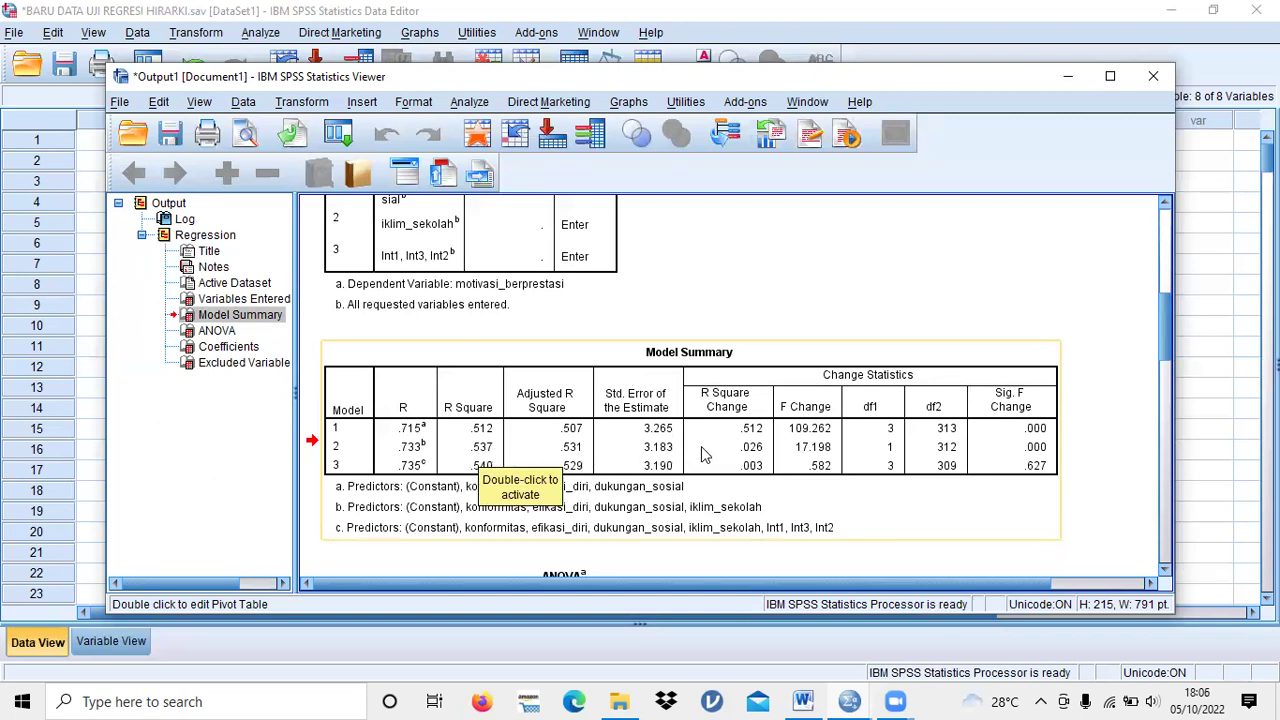
{"action": "left_click", "coordinate": [756, 456]}
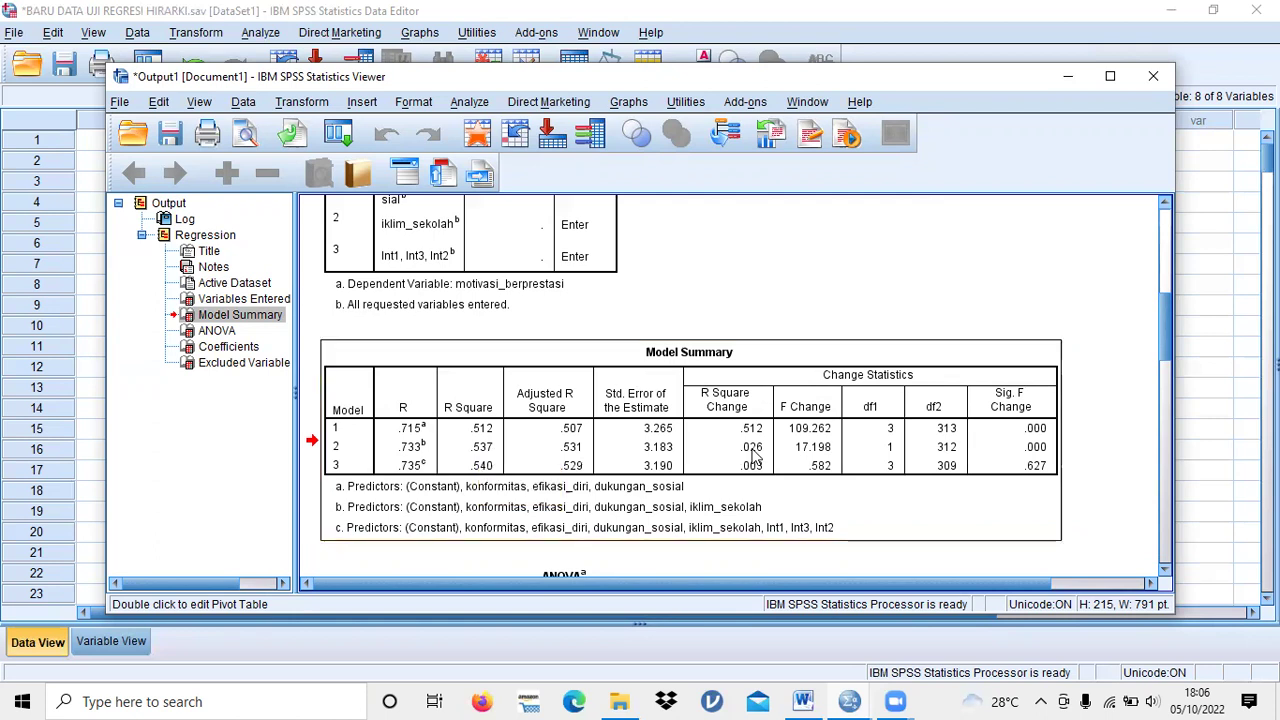